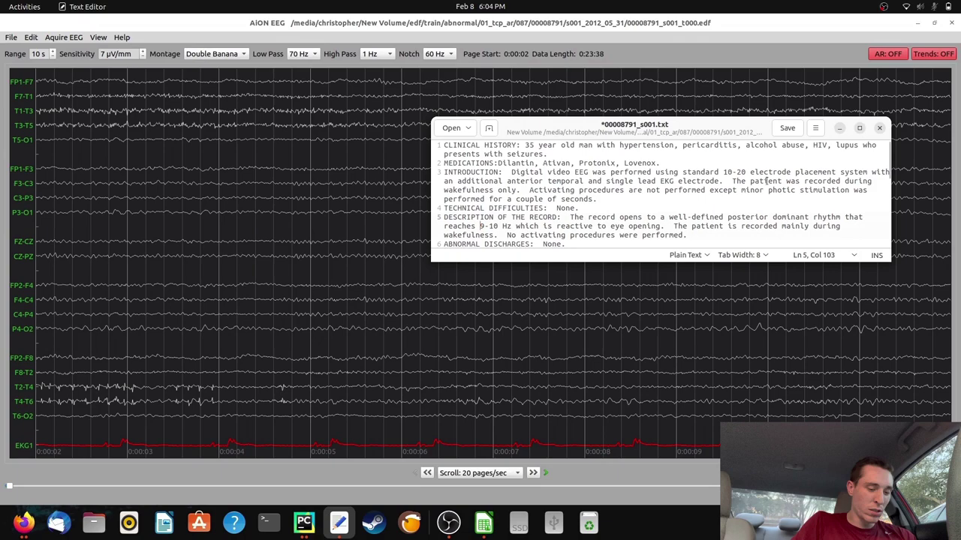
Step: Minimize the clinical report and page the EEG forward to about 0:01:56 to examine the T5-O1 and P3-O1 channels
{"action": "left_click", "coordinate": [840, 129]}
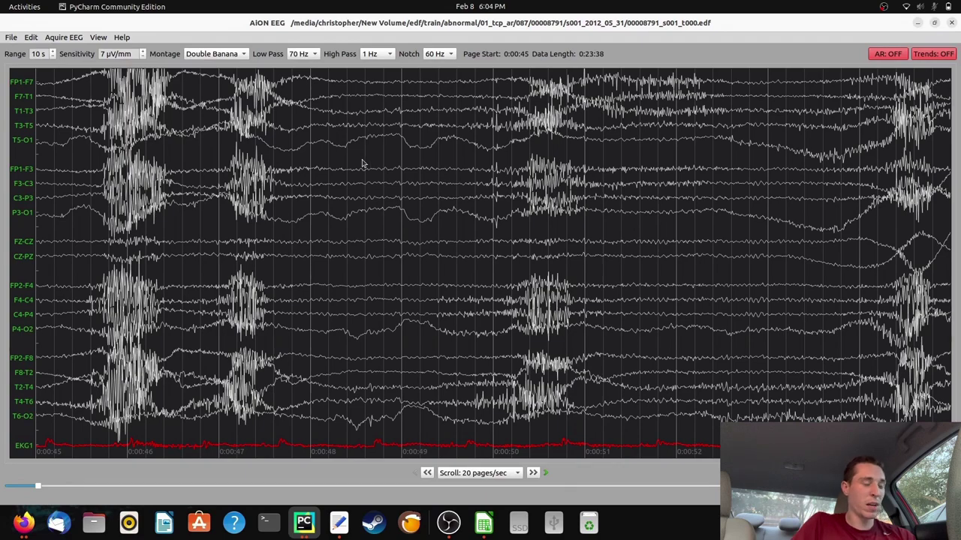
{"action": "scroll", "coordinate": [586, 183], "scroll_direction": "down", "scroll_amount": 2}
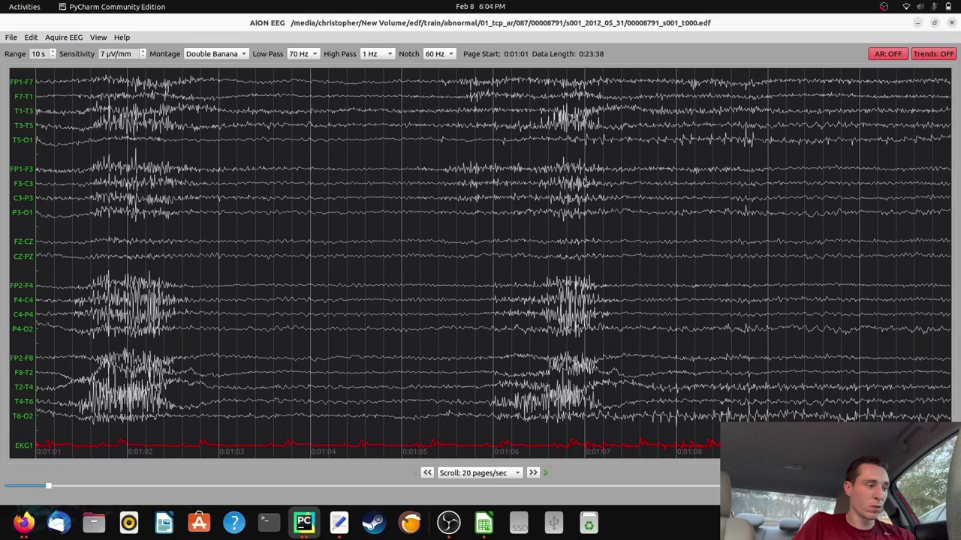
{"action": "scroll", "coordinate": [584, 183], "scroll_direction": "up", "scroll_amount": 2}
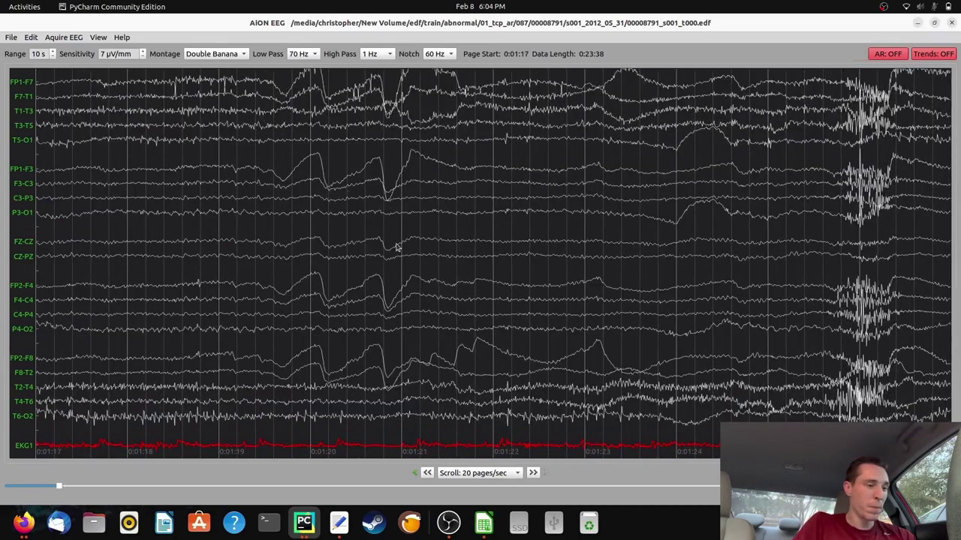
{"action": "scroll", "coordinate": [402, 239], "scroll_direction": "down", "scroll_amount": 2}
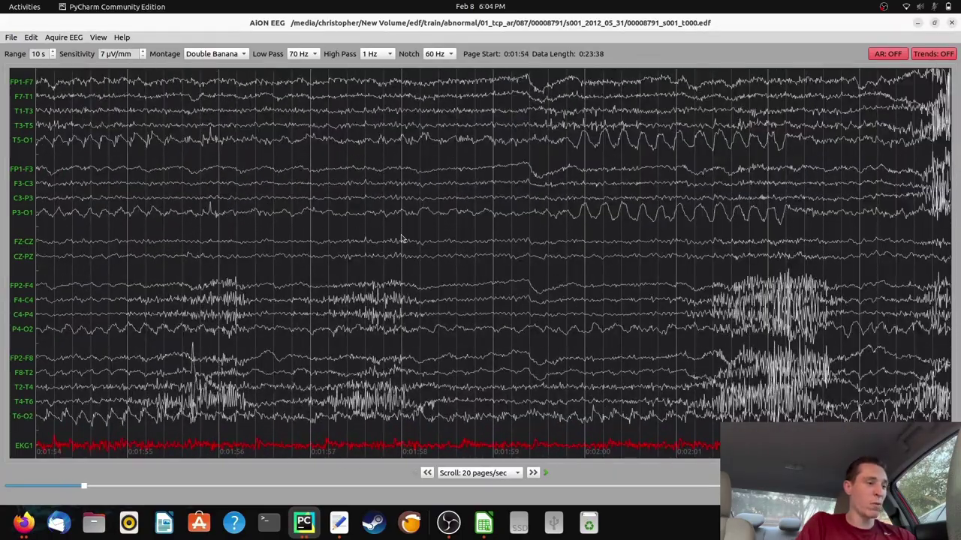
{"action": "scroll", "coordinate": [401, 239], "scroll_direction": "up", "scroll_amount": 1}
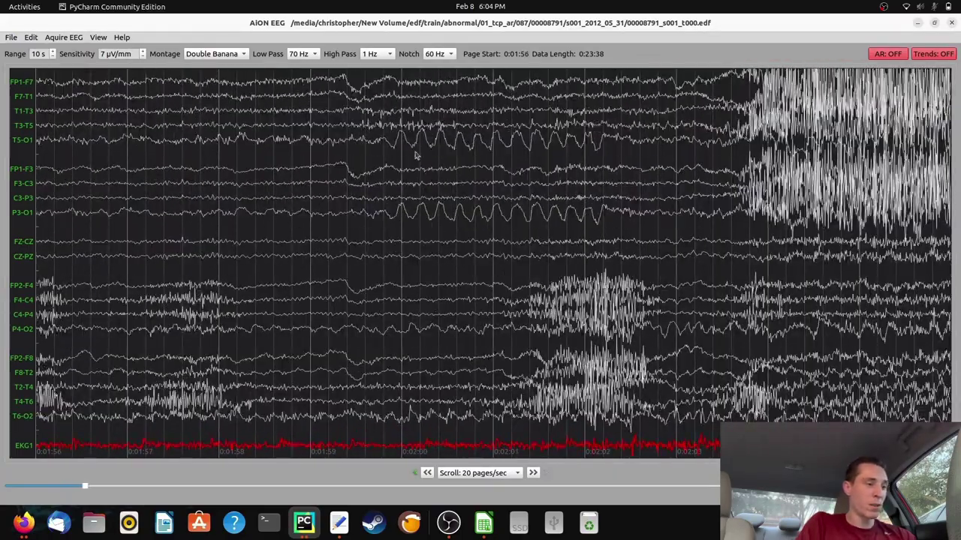
{"action": "scroll", "coordinate": [451, 150], "scroll_direction": "up", "scroll_amount": 1}
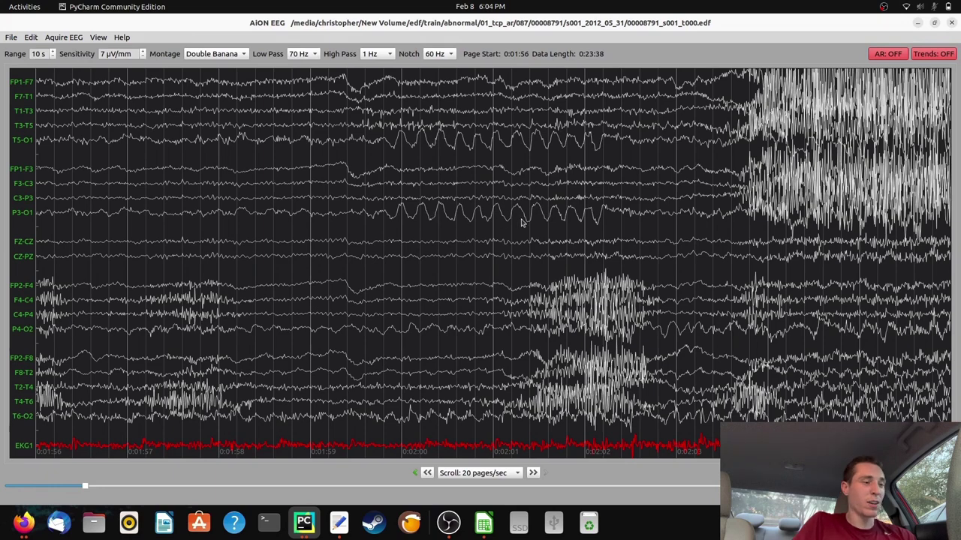
Step: Examine how the EEG activity evolves from about 0:01:56 to 0:02:25, and return to the page starting at 0:02:23
{"action": "key", "text": "Right"}
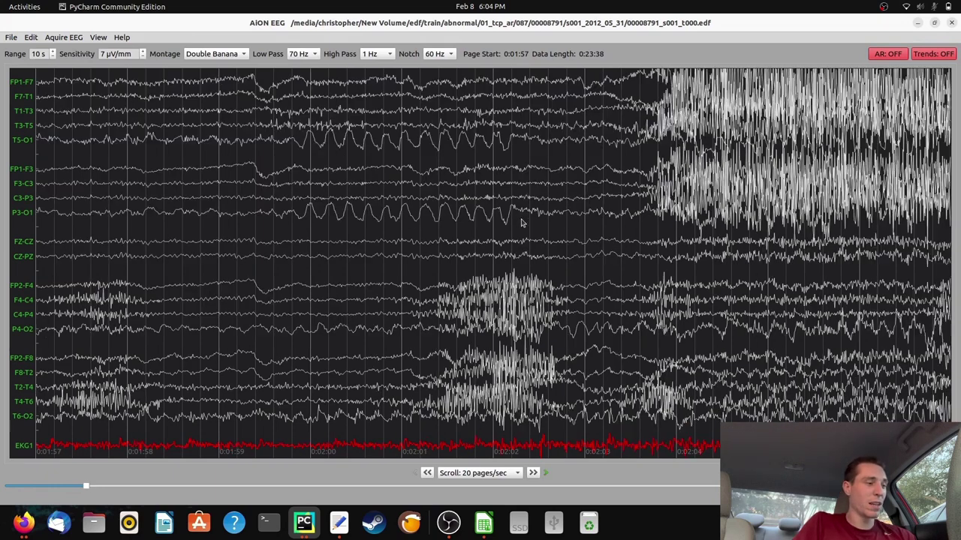
{"action": "key", "text": "Left"}
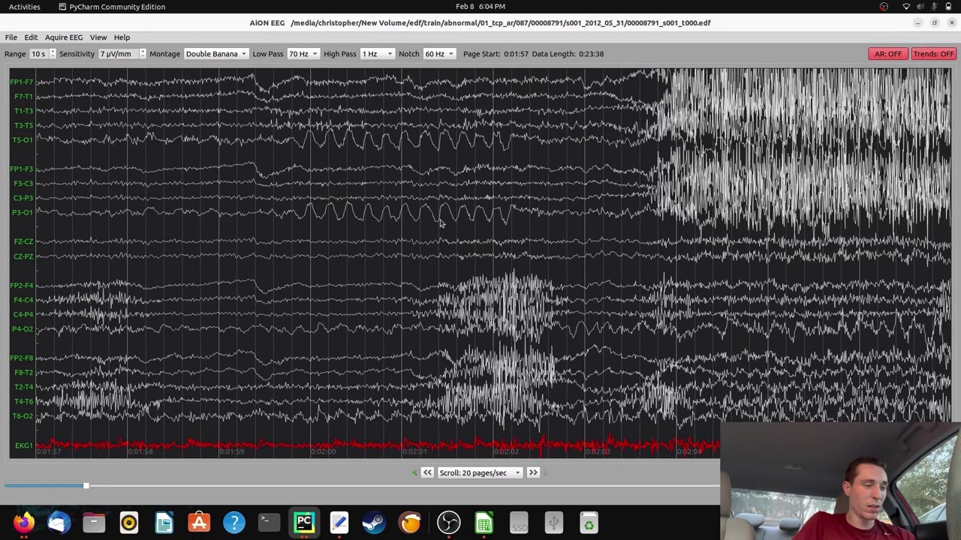
{"action": "key", "text": "Right"}
{"action": "key", "text": "Right"}
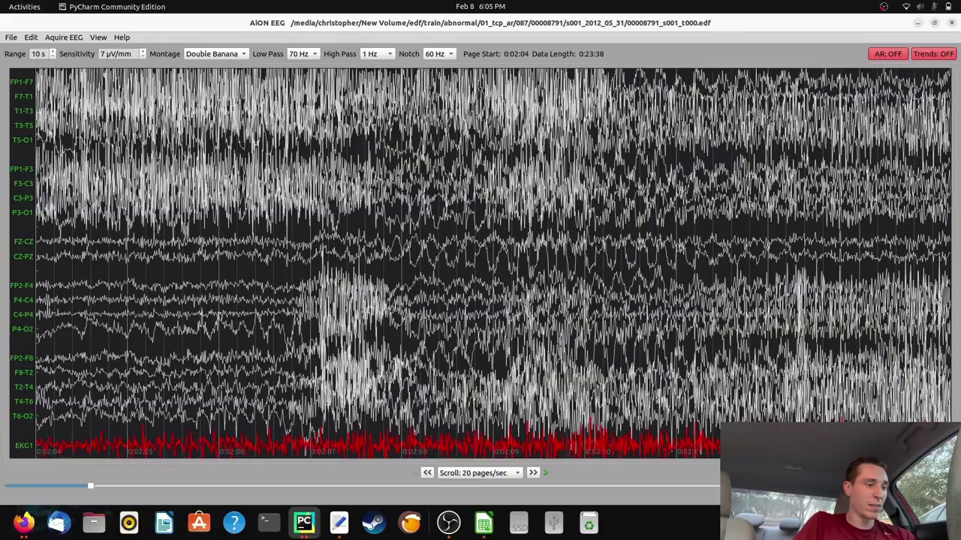
{"action": "key", "text": "Right"}
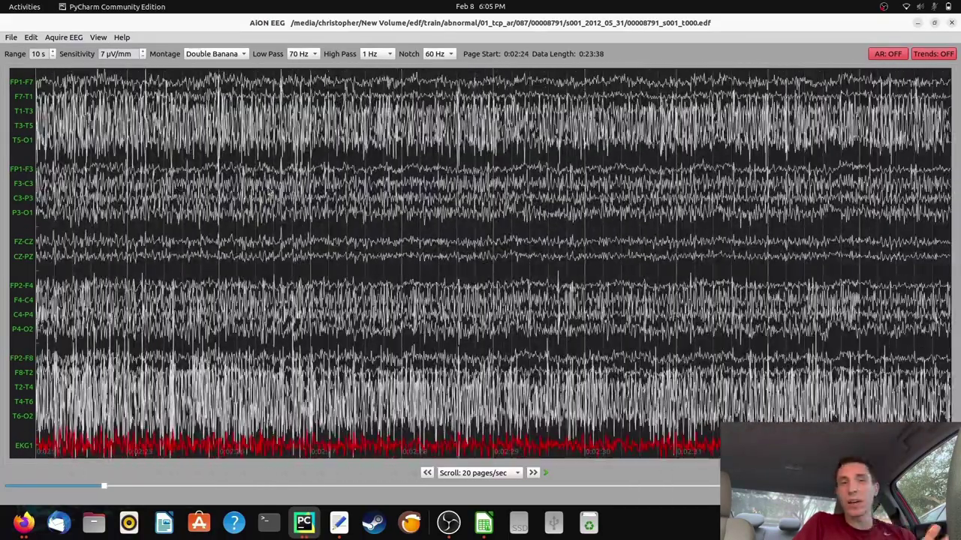
{"action": "key", "text": "Left"}
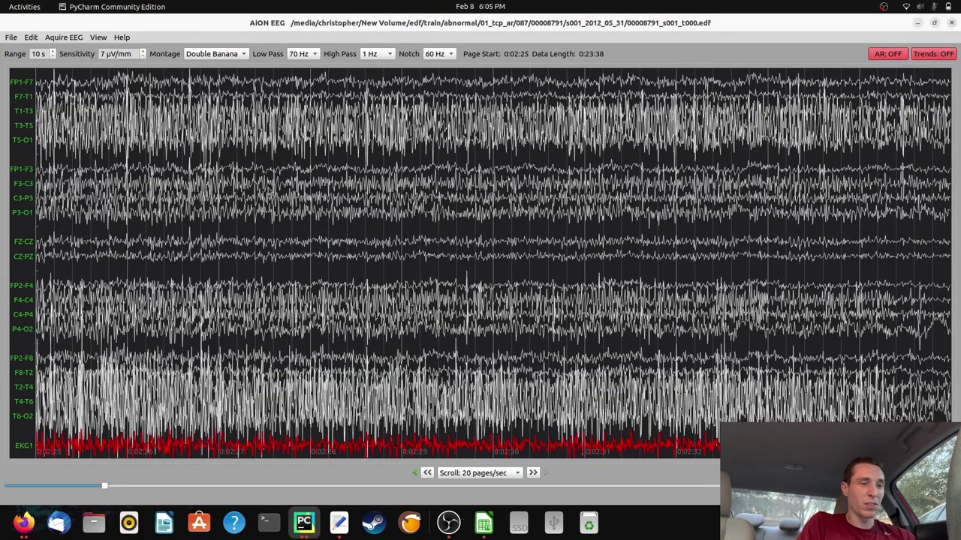
{"action": "key", "text": "Left"}
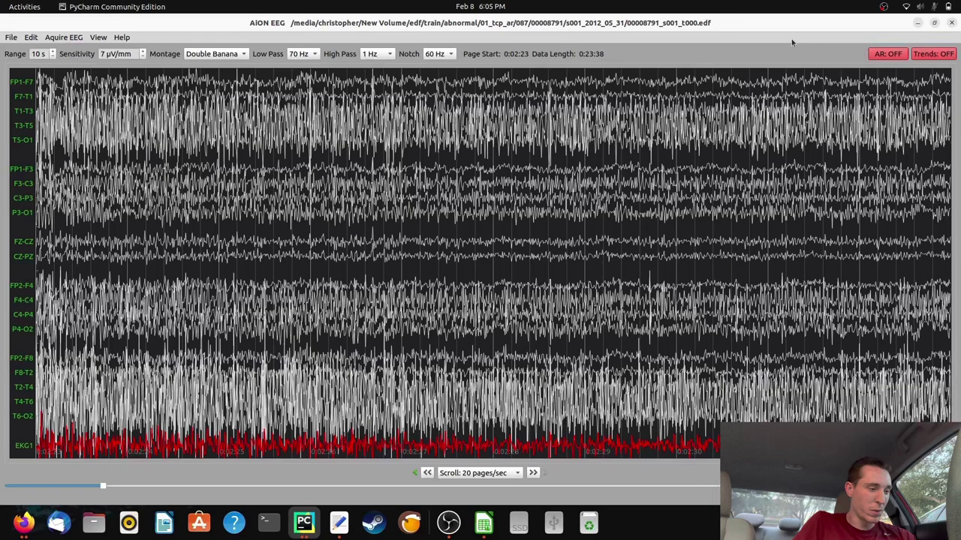
Step: Turn on artifact reduction and review the EEG backward from 0:02:23 to the page starting at 0:02:05
{"action": "left_click", "coordinate": [893, 56]}
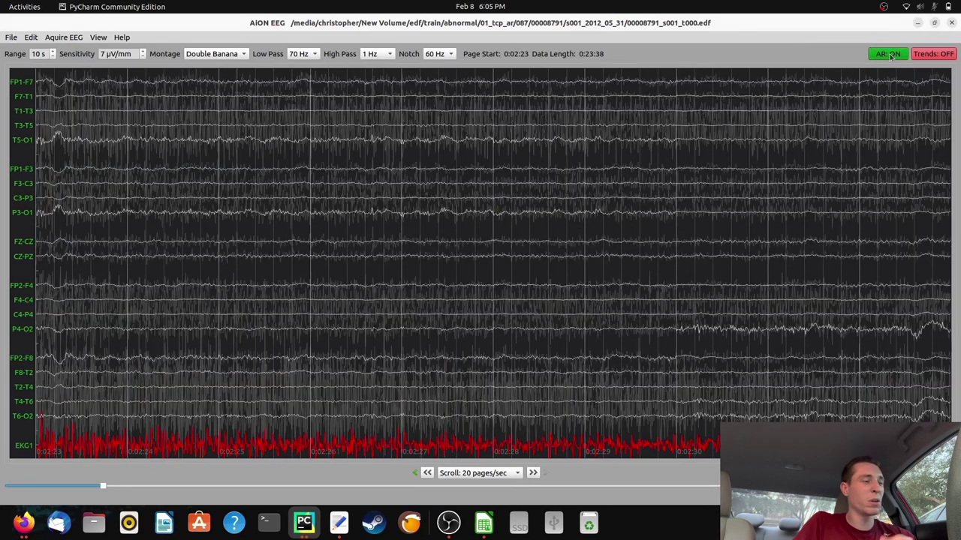
{"action": "key", "text": "Left"}
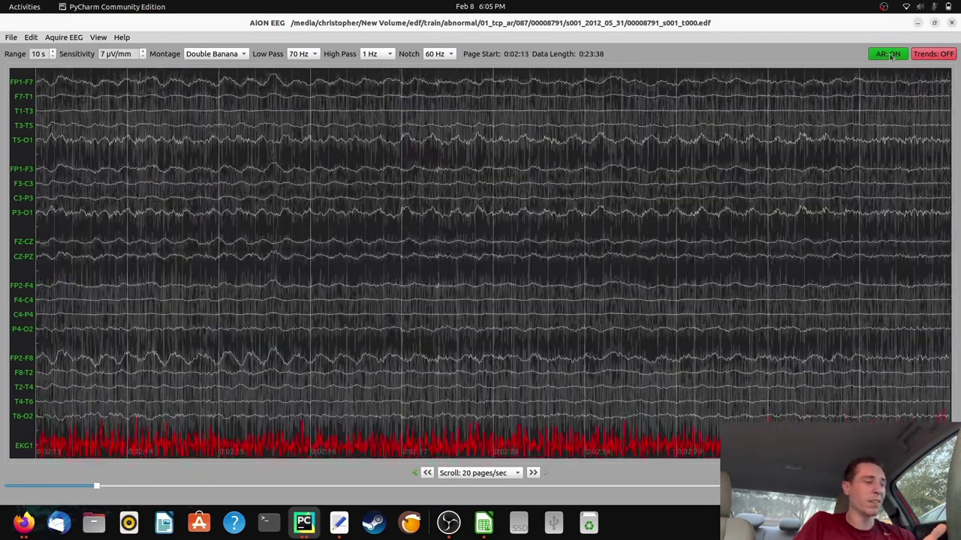
{"action": "key", "text": "Left"}
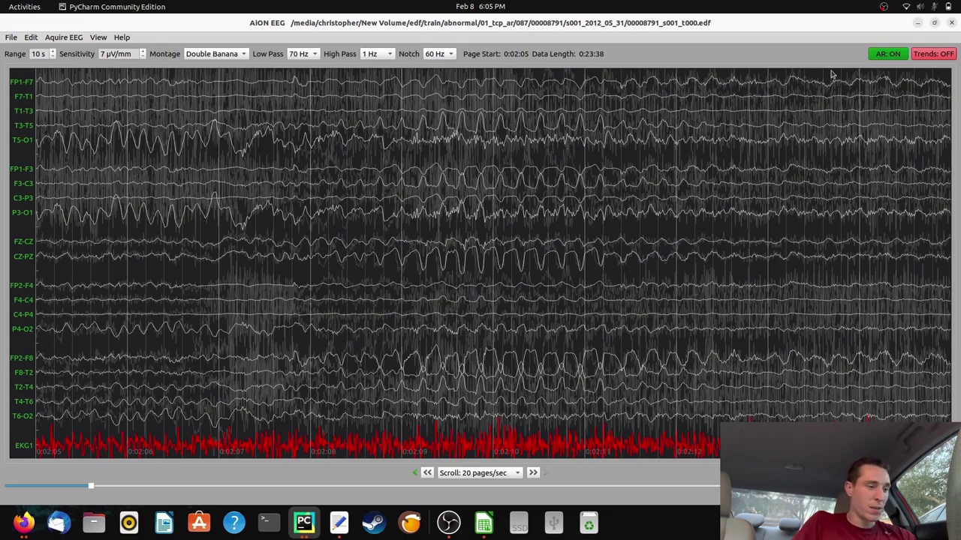
Step: Turn off artifact reduction and review the unfiltered traces up to about 0:02:27, returning to the page starting at 0:02:05
{"action": "left_click", "coordinate": [898, 56]}
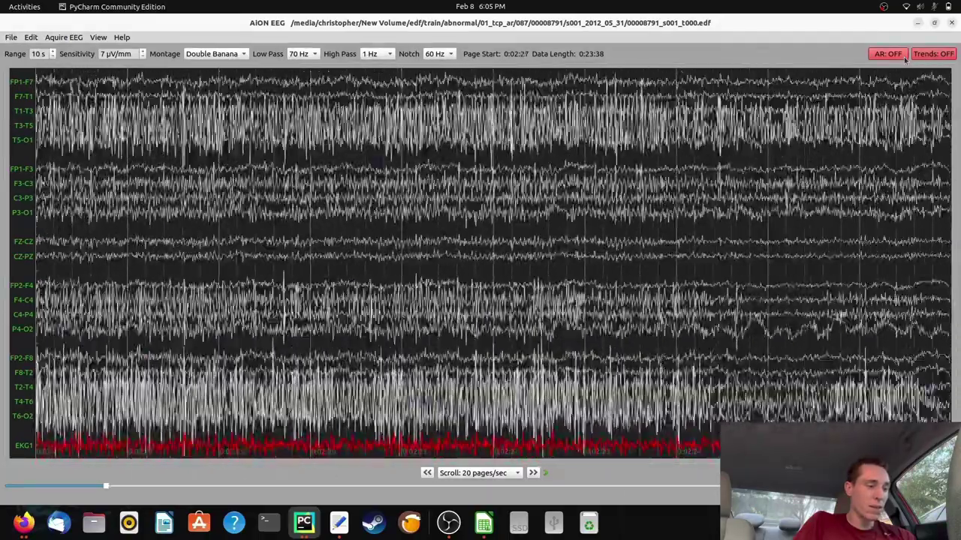
{"action": "key", "text": "Left"}
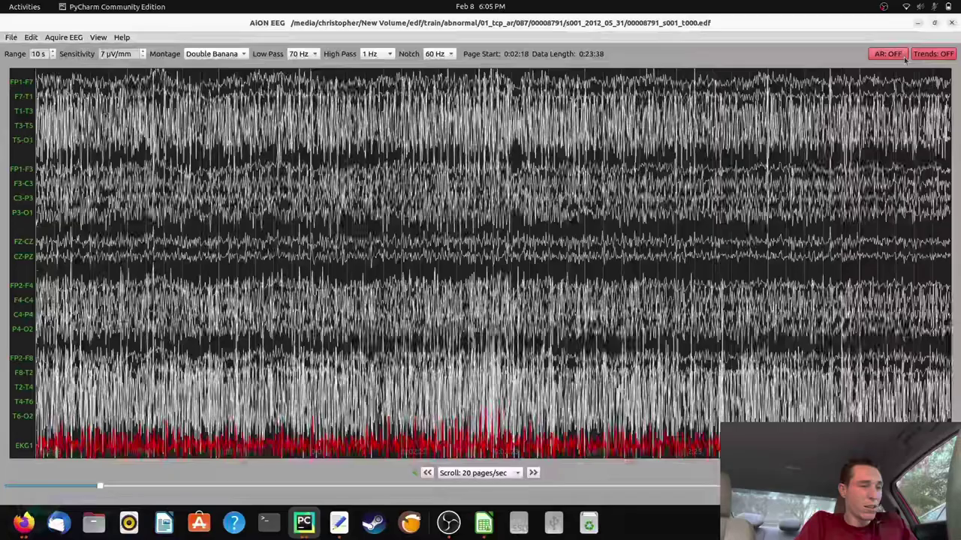
{"action": "key", "text": "Right"}
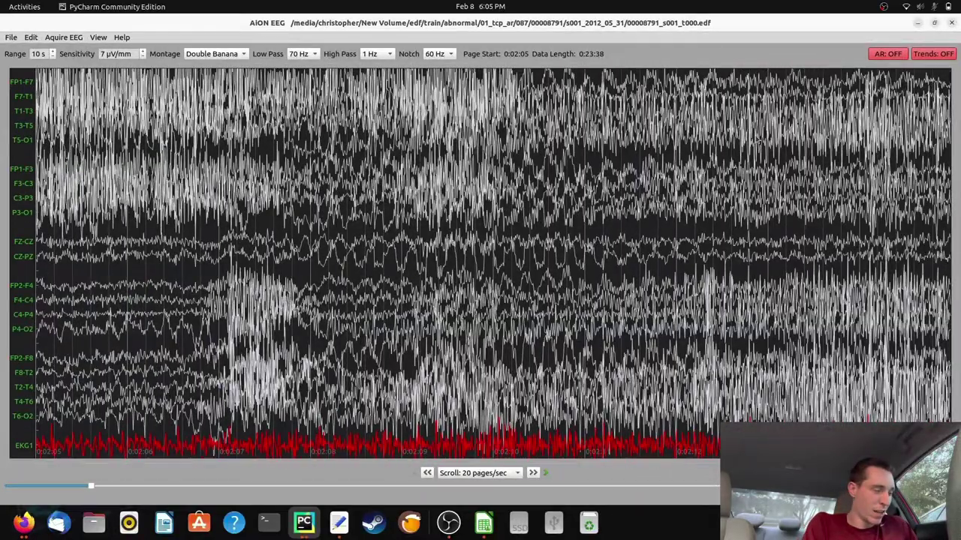
Step: Add an annotation reading "code word blue do" at about 0:02:11 on the EEG
{"action": "left_click", "coordinate": [605, 232]}
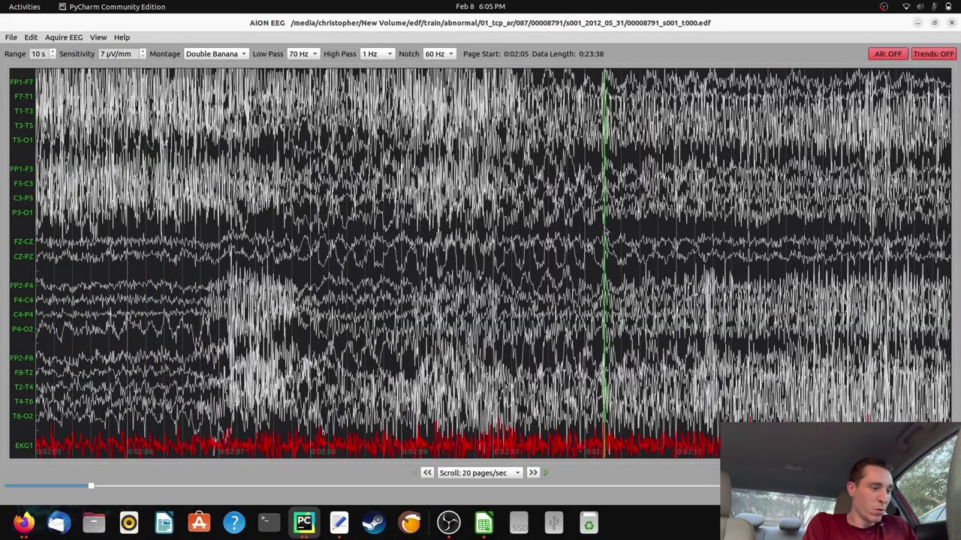
{"action": "left_click", "coordinate": [605, 233]}
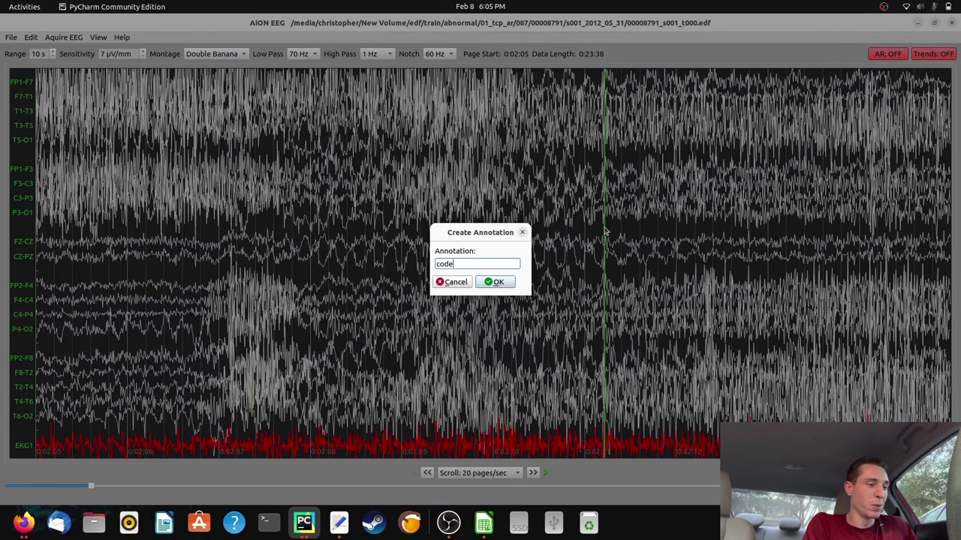
{"action": "type", "text": "code word blue do"}
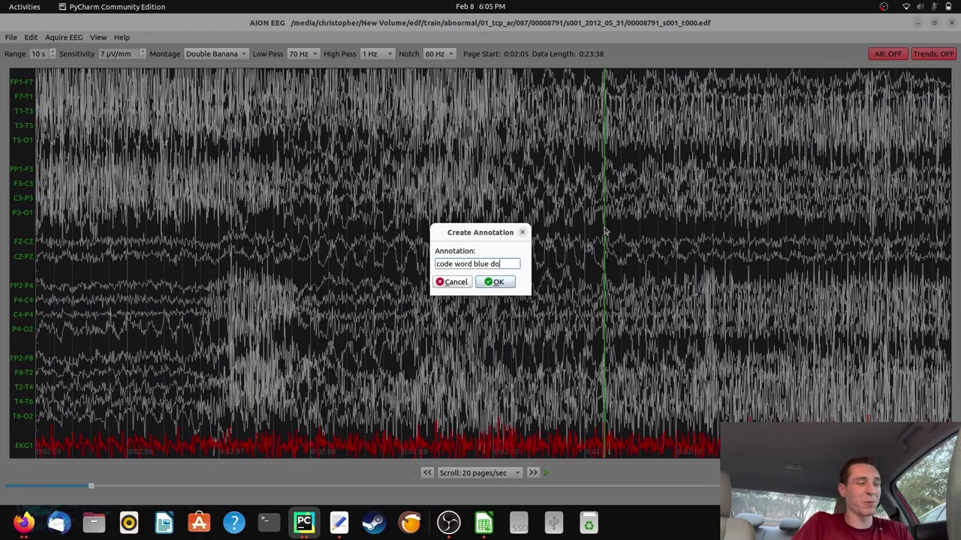
{"action": "key", "text": "Return"}
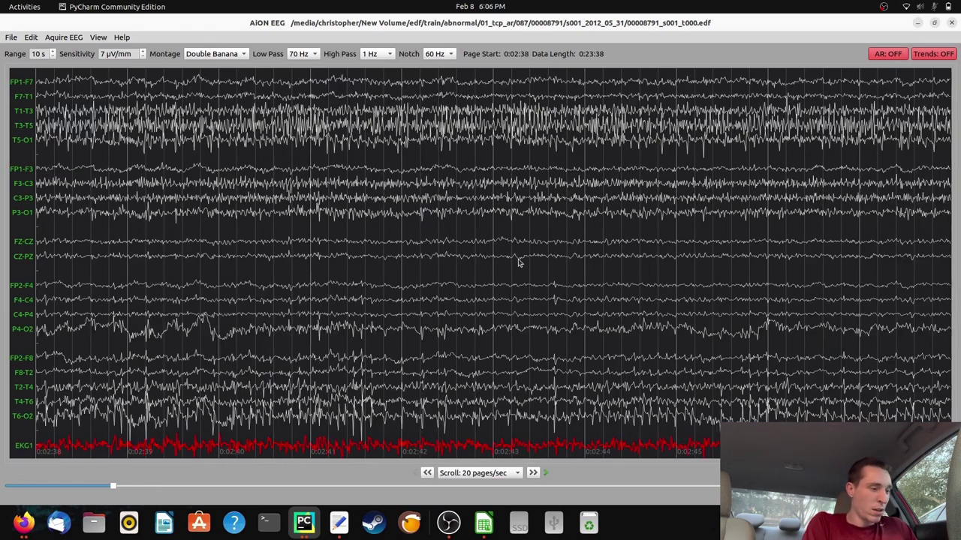
Step: Add an annotation reading "code word not remembered" just before 0:02:45 on the EEG
{"action": "left_click", "coordinate": [472, 267]}
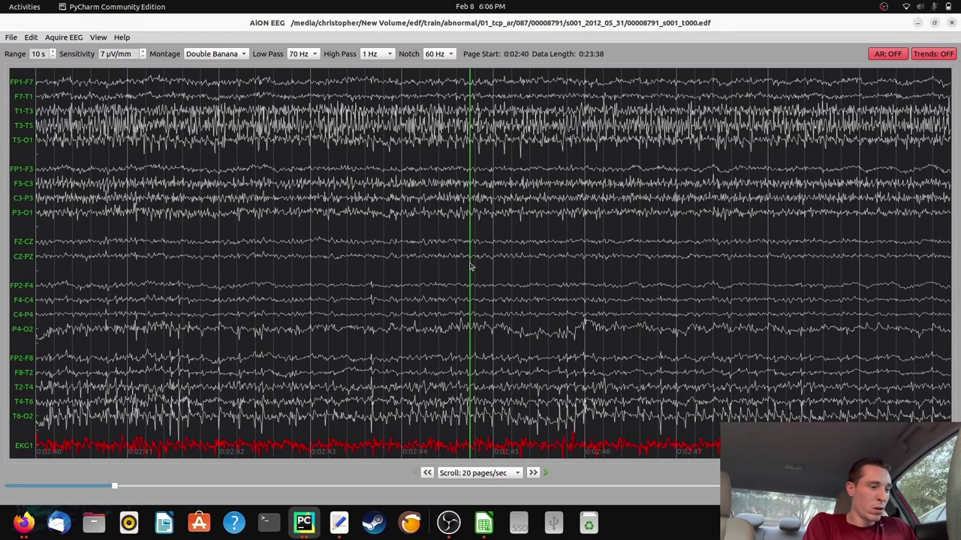
{"action": "double_click", "coordinate": [472, 267]}
{"action": "type", "text": "co"}
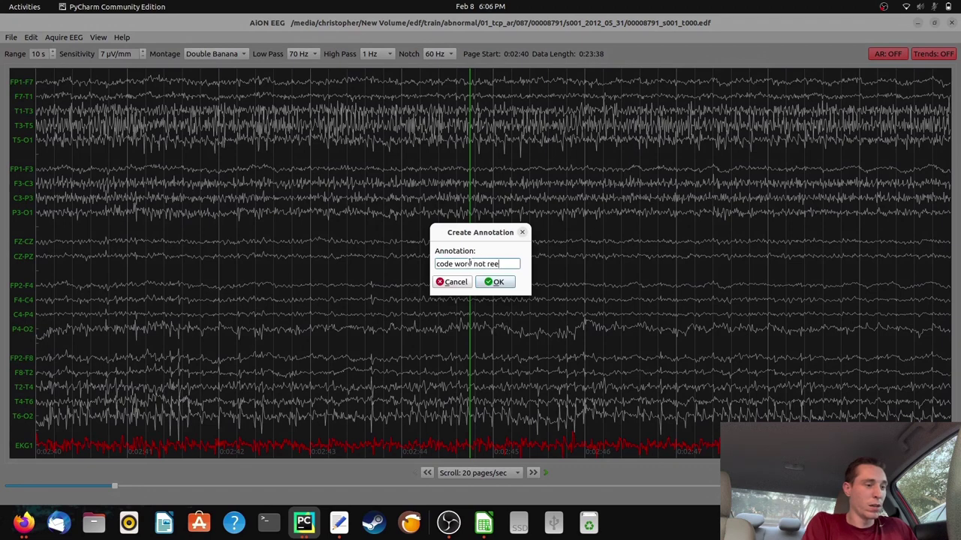
{"action": "type", "text": "de word not remembered"}
{"action": "key", "text": "Return"}
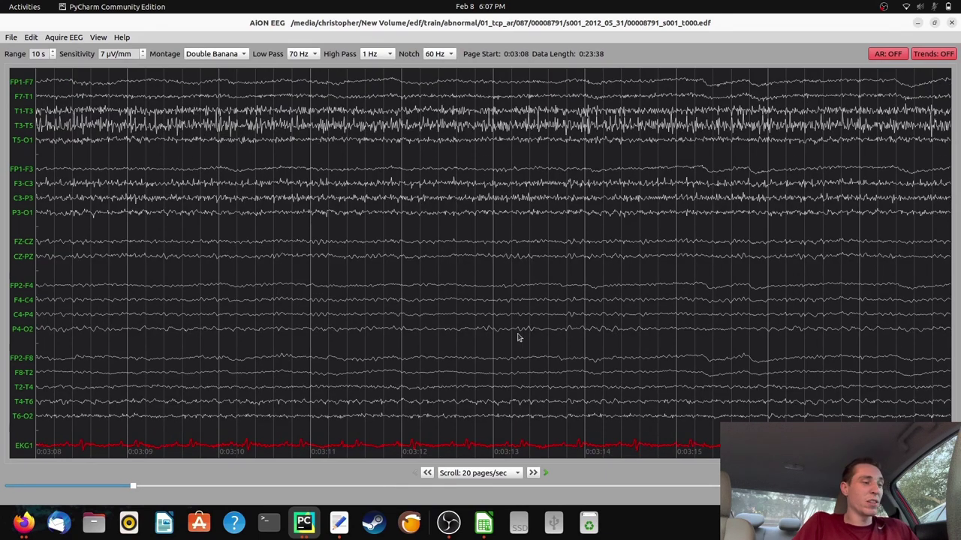
Step: Examine the EEG background between about 0:03:05 and 0:03:13
{"action": "key", "text": "Left"}
{"action": "key", "text": "Left"}
{"action": "key", "text": "Left"}
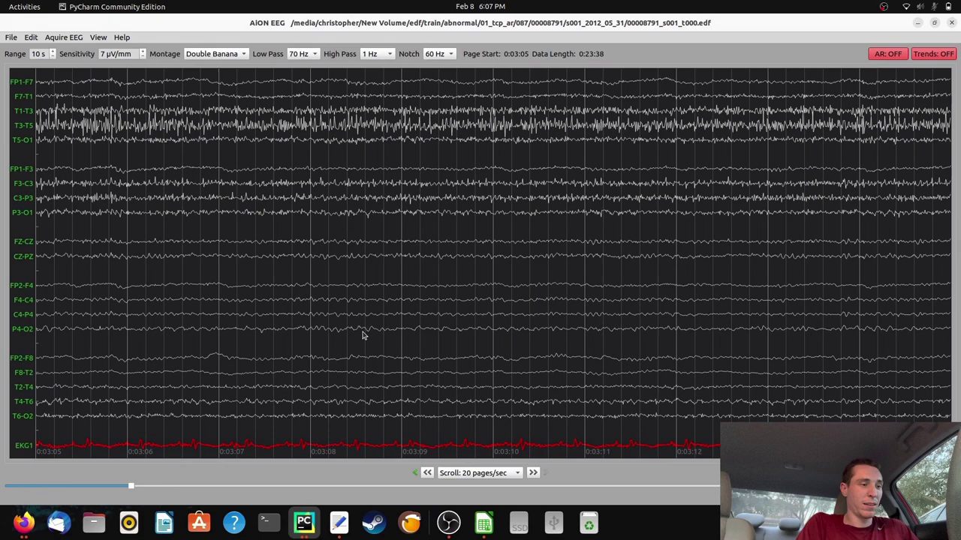
{"action": "key", "text": "Right"}
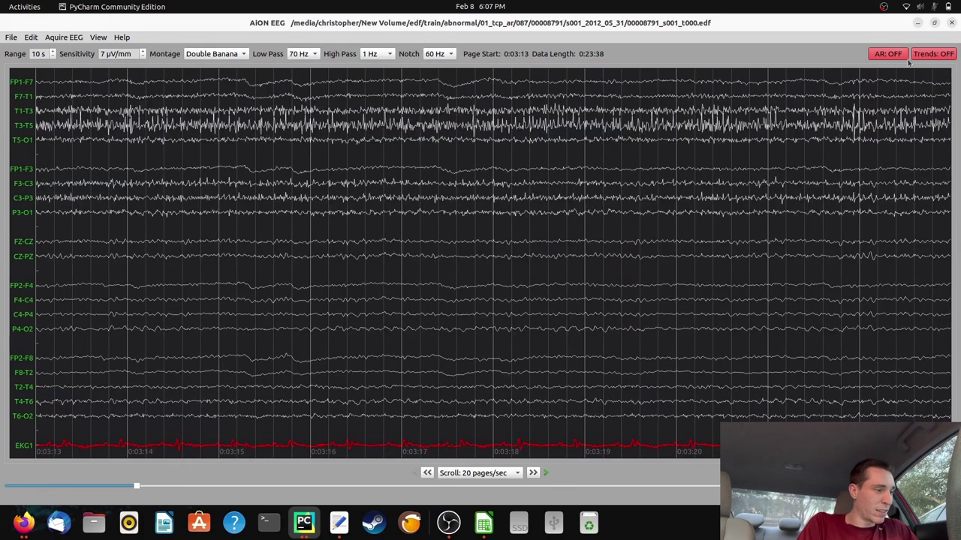
Step: Show the trends, jump to the high-power period near 08:00, and hide them to inspect the raw EEG around 0:07:58
{"action": "left_click", "coordinate": [930, 54]}
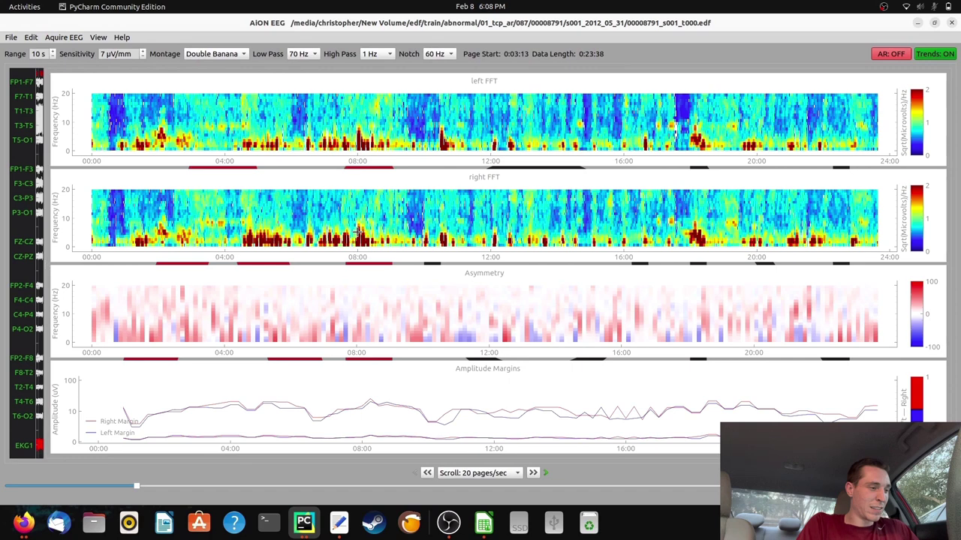
{"action": "left_click", "coordinate": [948, 54]}
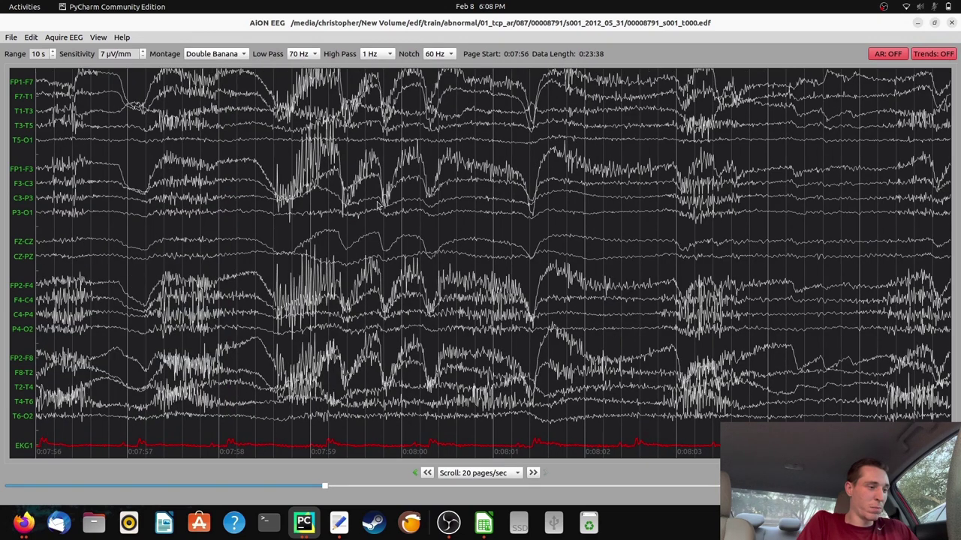
{"action": "key", "text": "Right"}
{"action": "key", "text": "Right"}
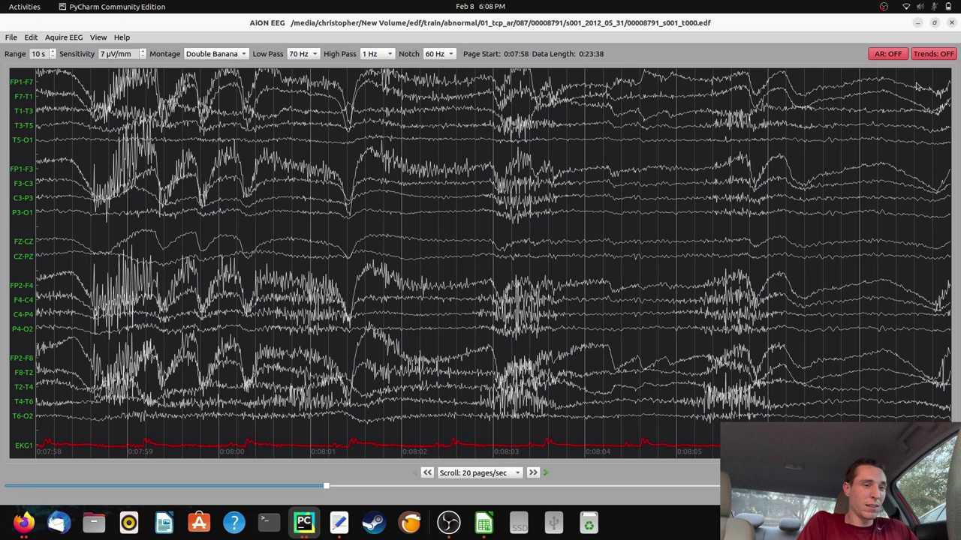
Step: Use the trends to jump to about 0:17:44, hide them, and examine the raw EEG back to 0:17:34
{"action": "left_click", "coordinate": [932, 55]}
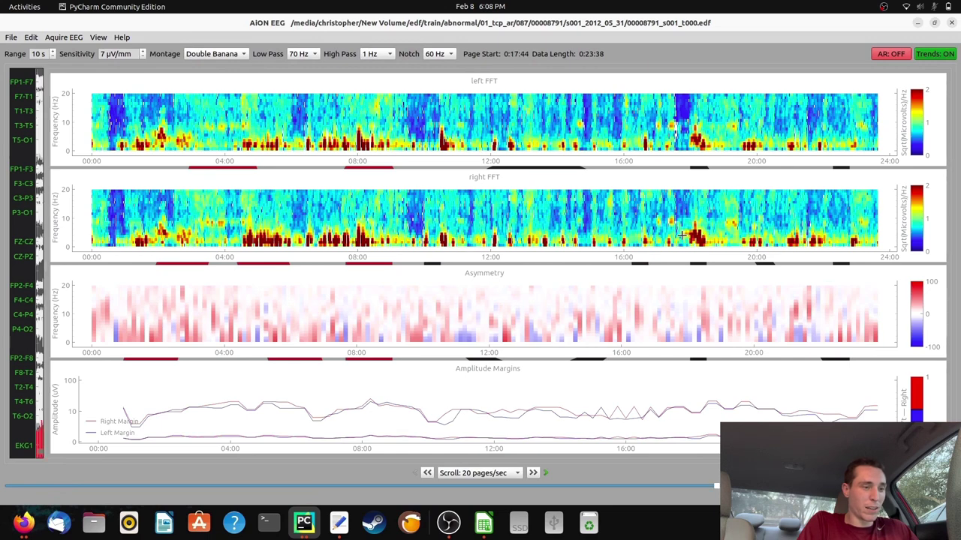
{"action": "left_click", "coordinate": [928, 55]}
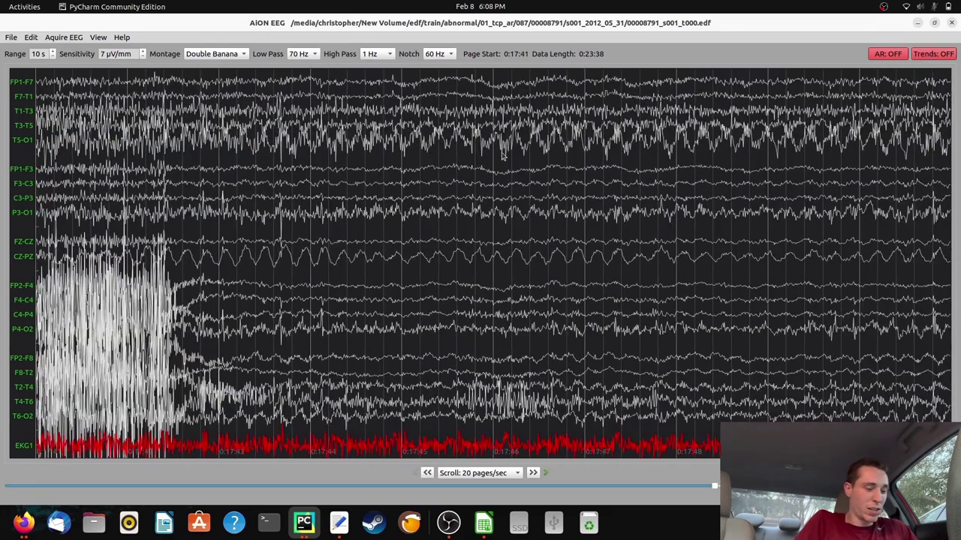
{"action": "scroll", "coordinate": [503, 156], "scroll_direction": "up", "scroll_amount": 5}
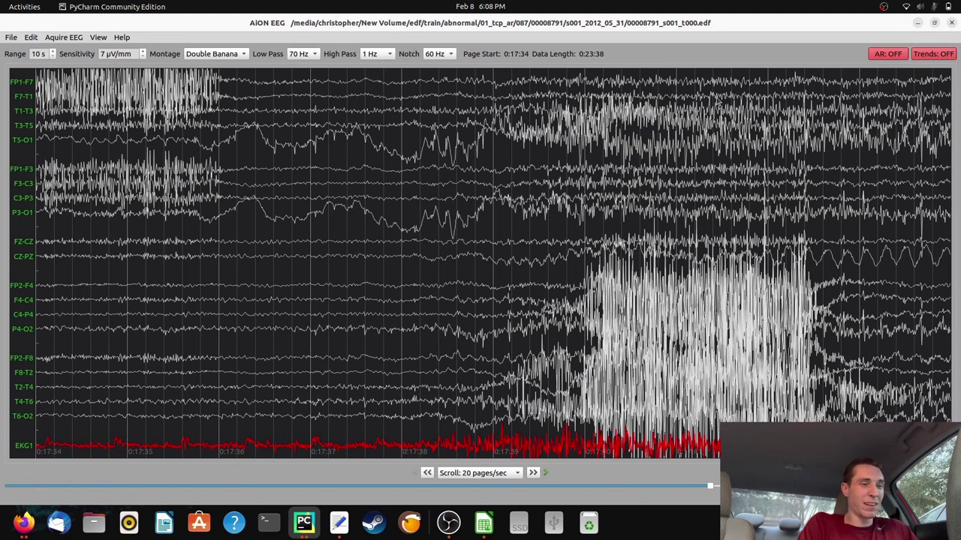
Step: Compare the EEG from 0:17:34 to 0:17:58 with artifact reduction on and off, leaving it off
{"action": "left_click", "coordinate": [888, 54]}
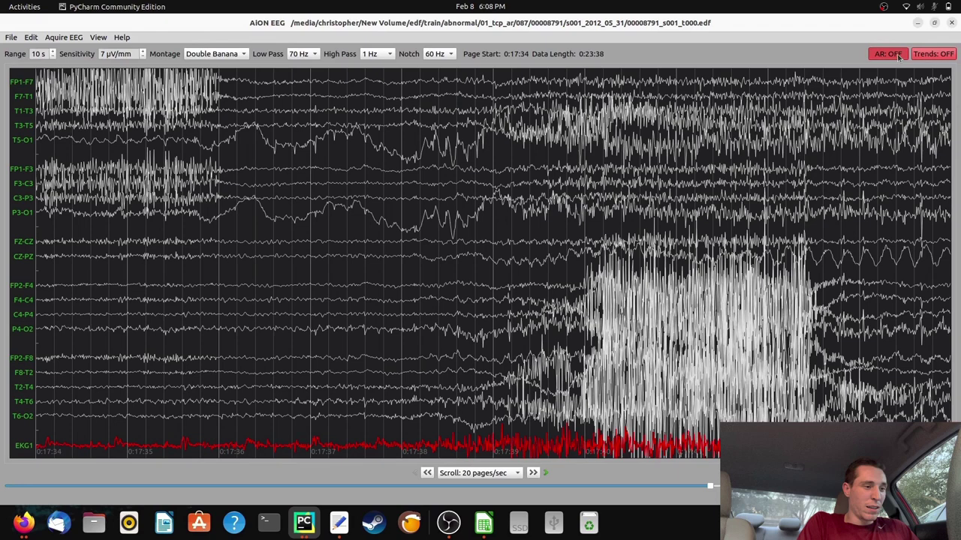
{"action": "key", "text": "space"}
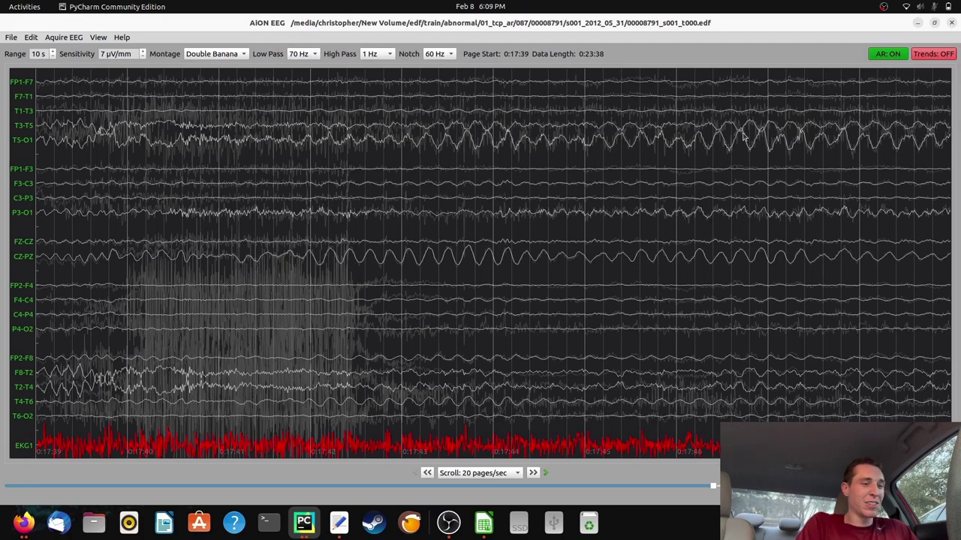
{"action": "key", "text": "Right"}
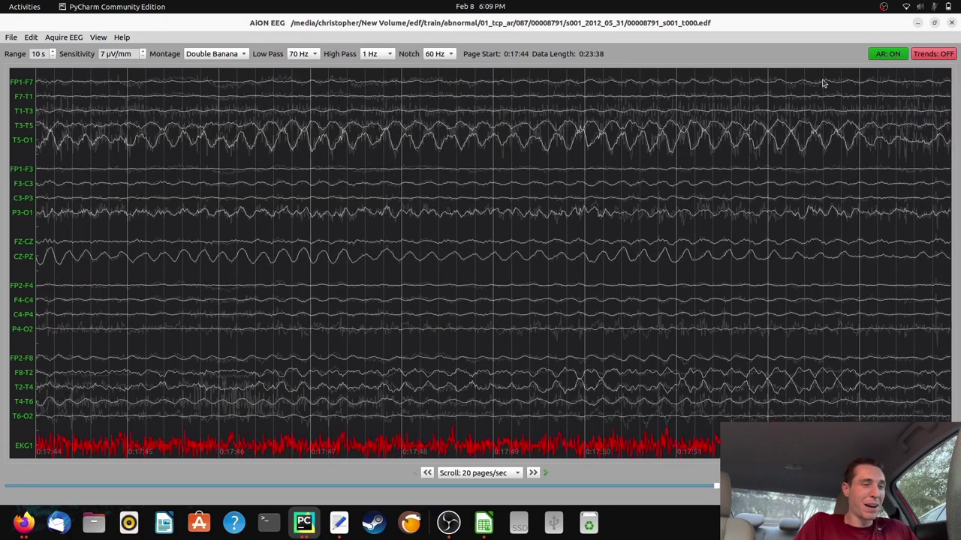
{"action": "left_click", "coordinate": [892, 53]}
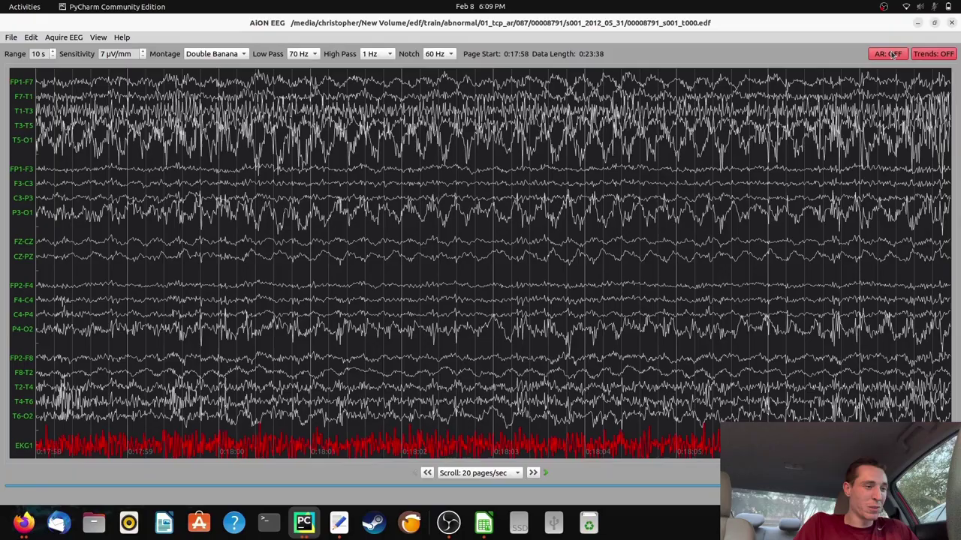
{"action": "left_click", "coordinate": [893, 54]}
{"action": "left_click", "coordinate": [892, 53]}
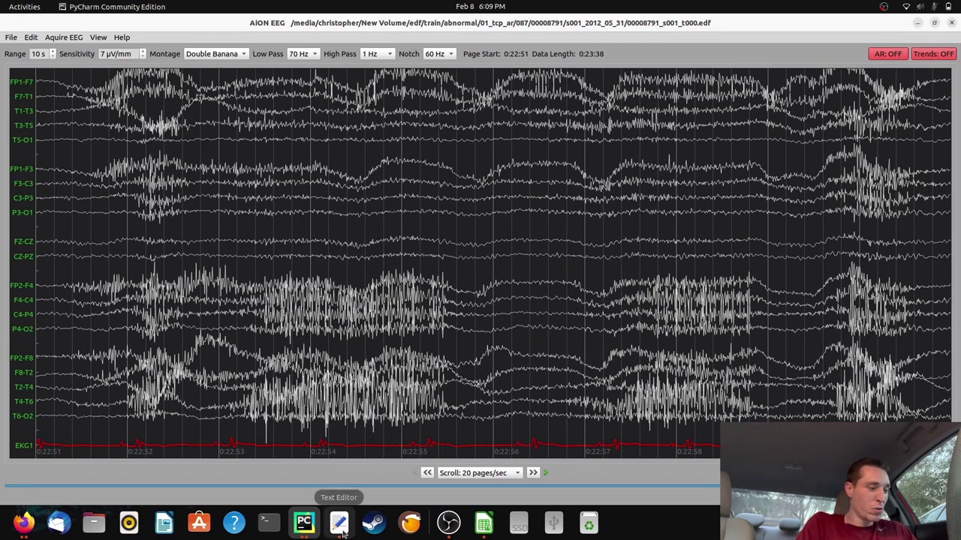
Step: Switch to the Text Editor to bring back the clinical EEG report
{"action": "left_click", "coordinate": [340, 518]}
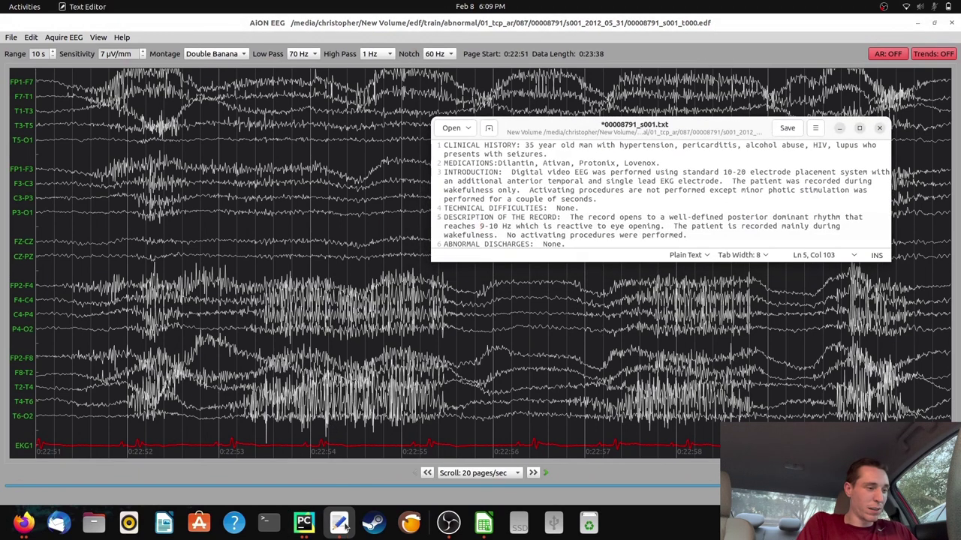